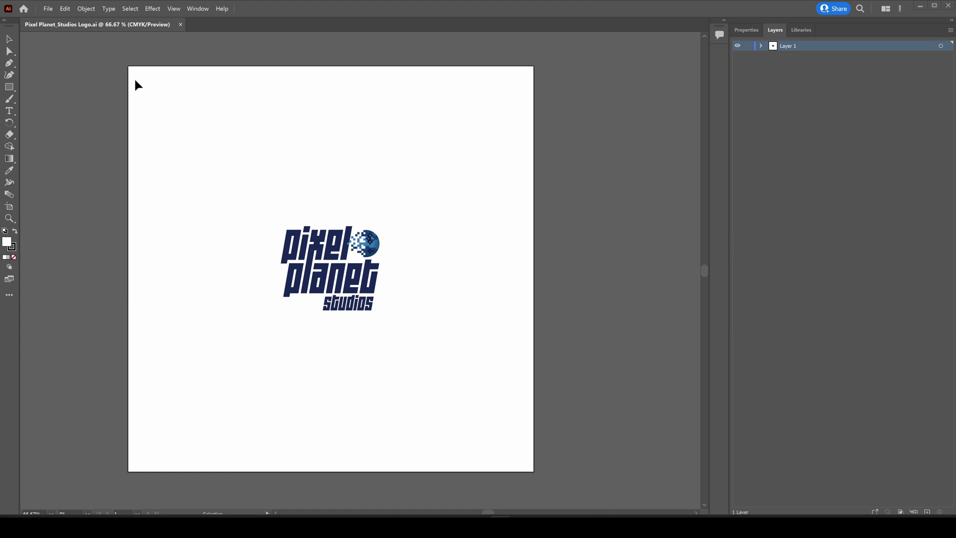
Step: Change the logo document's color mode from CMYK to RGB Color
{"action": "left_click", "coordinate": [48, 9]}
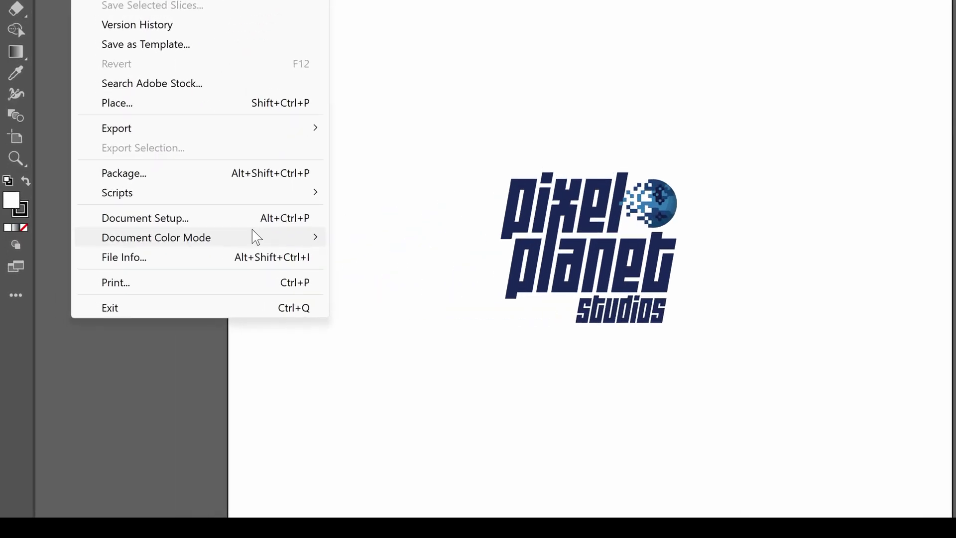
{"action": "mouse_move", "coordinate": [220, 263]}
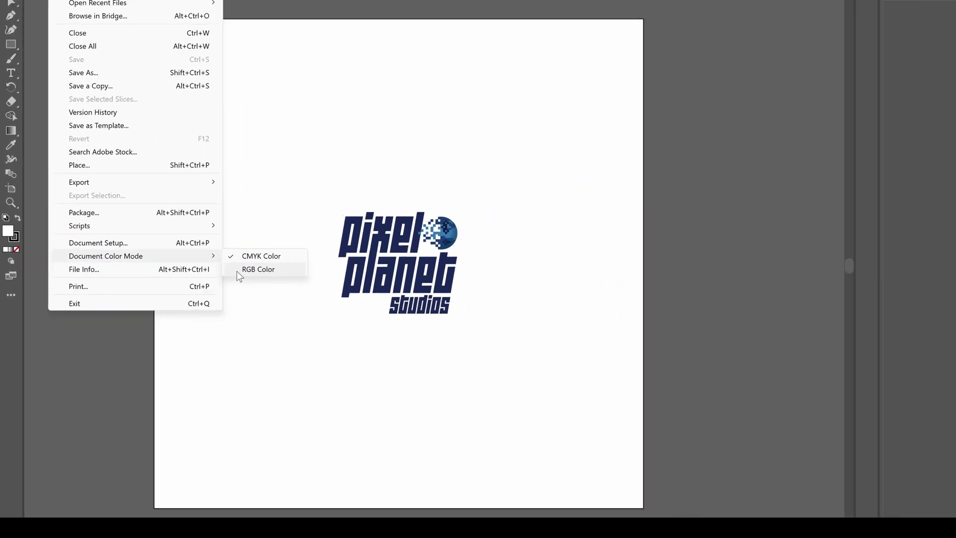
{"action": "left_click", "coordinate": [409, 256]}
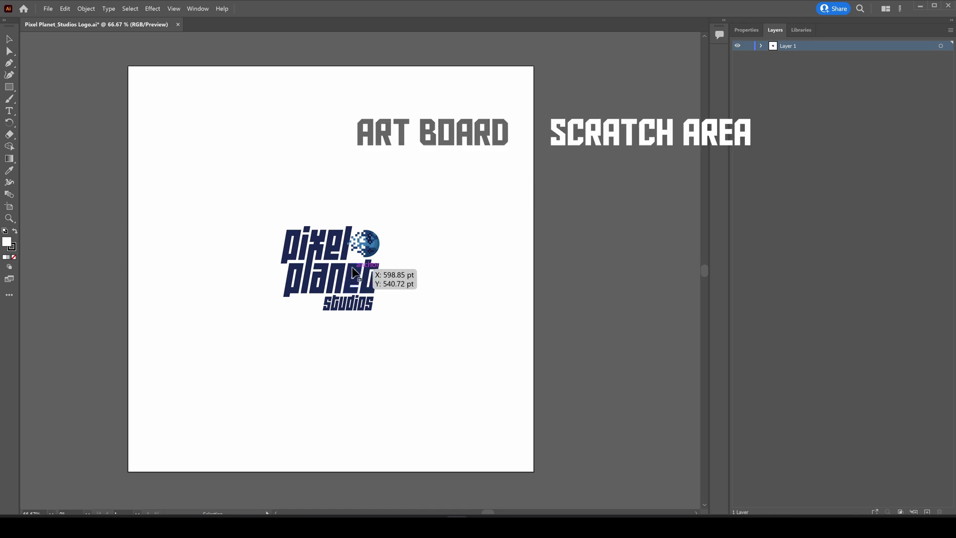
{"action": "left_click_drag", "start_coordinate": [354, 273], "coordinate": [534, 276]}
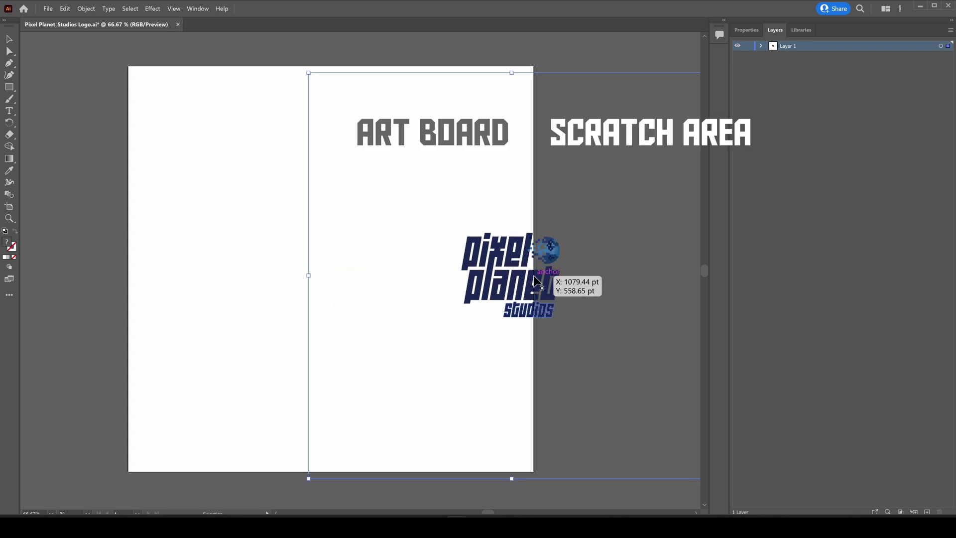
{"action": "key", "text": "ctrl+z"}
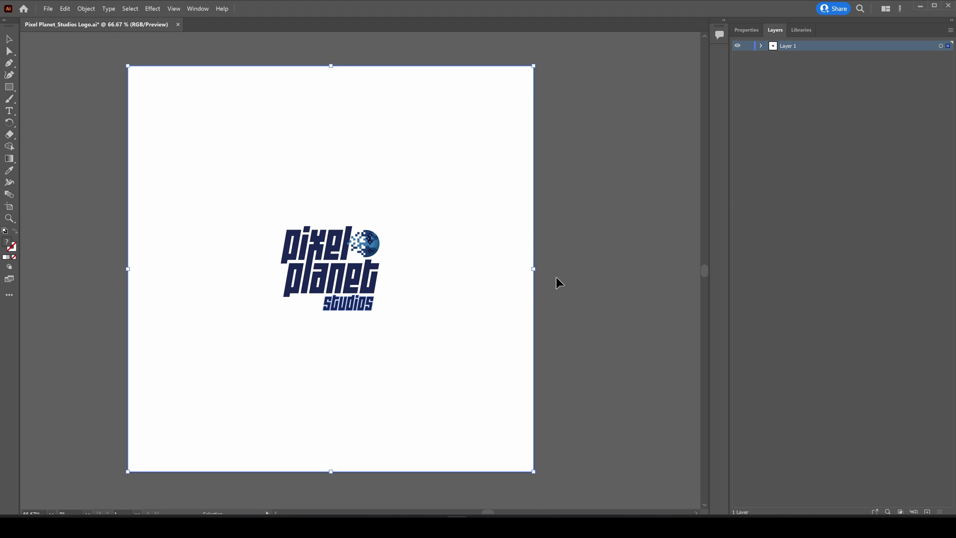
{"action": "left_click", "coordinate": [556, 277]}
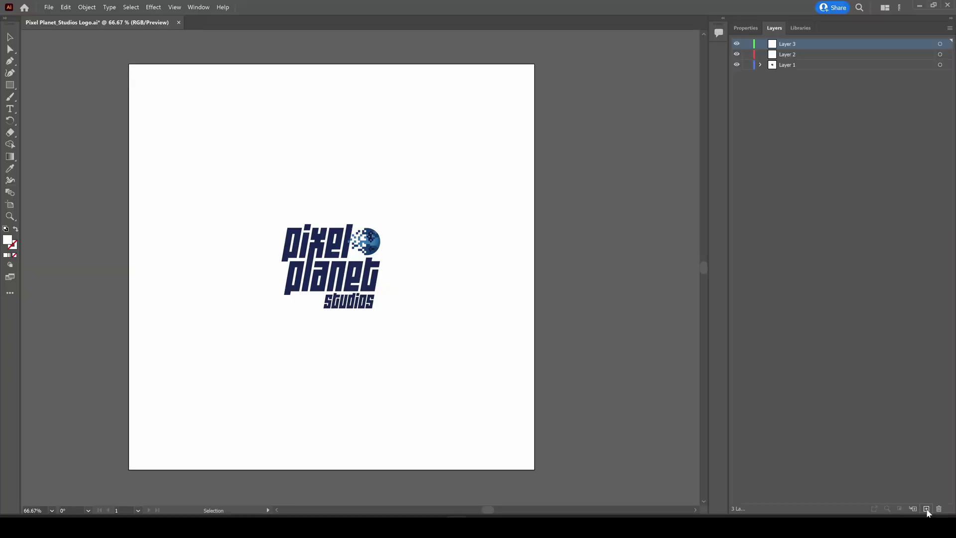
Step: Add five new empty layers, Layer 2 through Layer 6, above Layer 1
{"action": "left_click", "coordinate": [905, 505]}
{"action": "left_click", "coordinate": [904, 505]}
{"action": "left_click", "coordinate": [904, 504]}
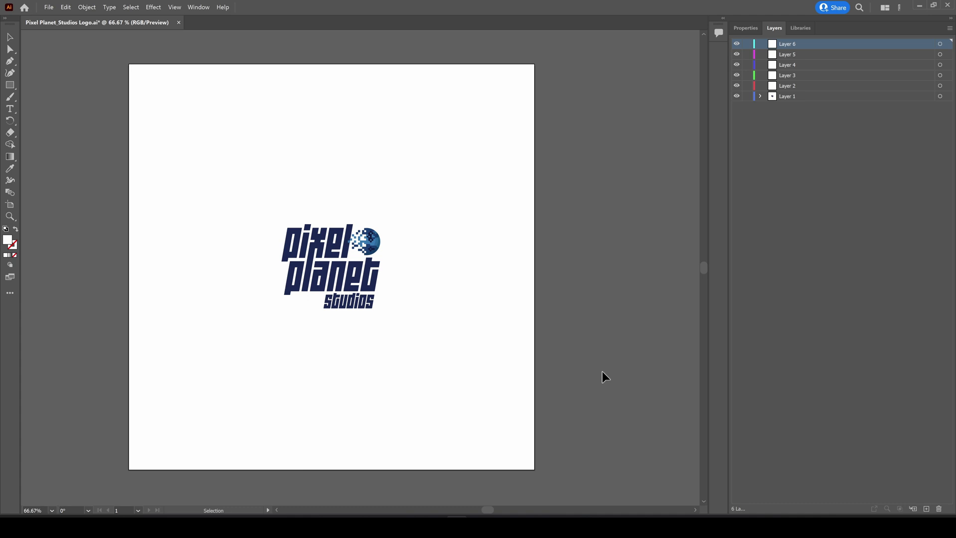
Step: Cut the "pixel" lettering, including the "l" of "planet", from the logo's clip group and leave isolation mode
{"action": "double_click", "coordinate": [330, 257]}
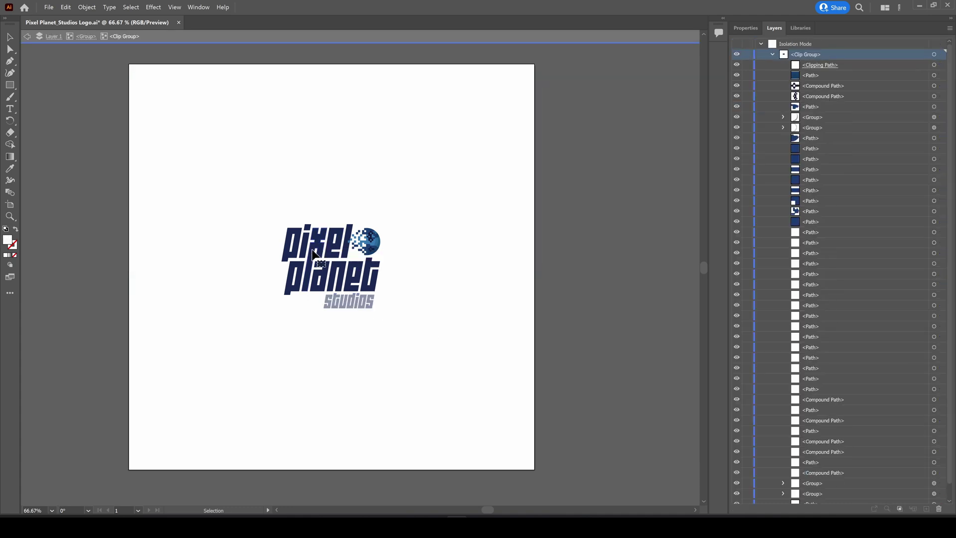
{"action": "left_click", "coordinate": [304, 231]}
{"action": "left_click_drag", "start_coordinate": [302, 228], "coordinate": [346, 252]}
{"action": "key", "text": "Delete"}
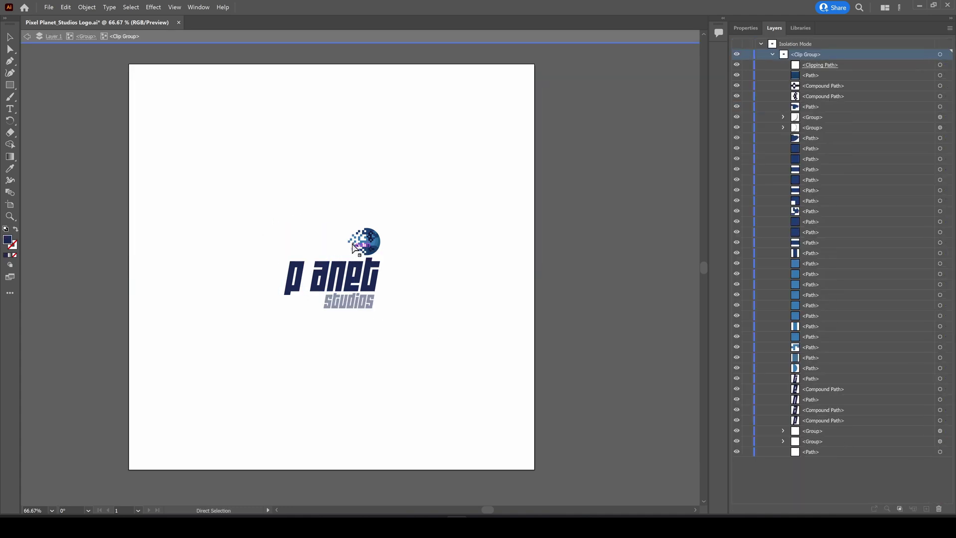
{"action": "left_click", "coordinate": [51, 37]}
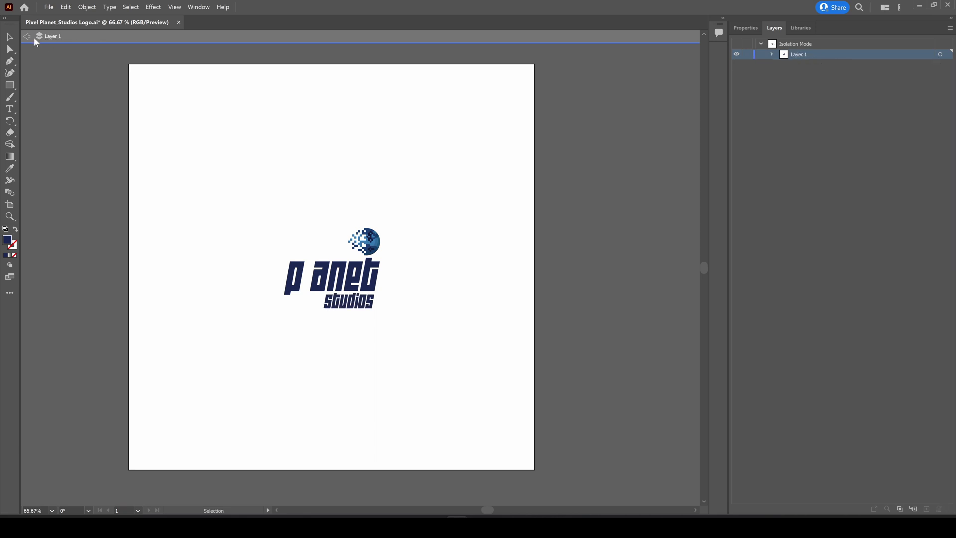
Step: Paste the cut "pixel" lettering in place on Layer 2 and hide that layer
{"action": "left_click", "coordinate": [792, 85]}
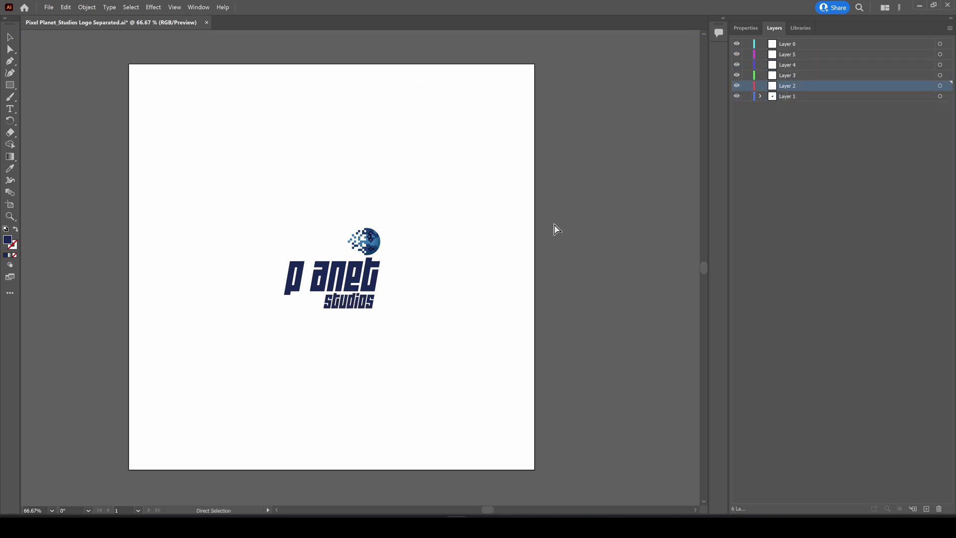
{"action": "key", "text": "ctrl+f"}
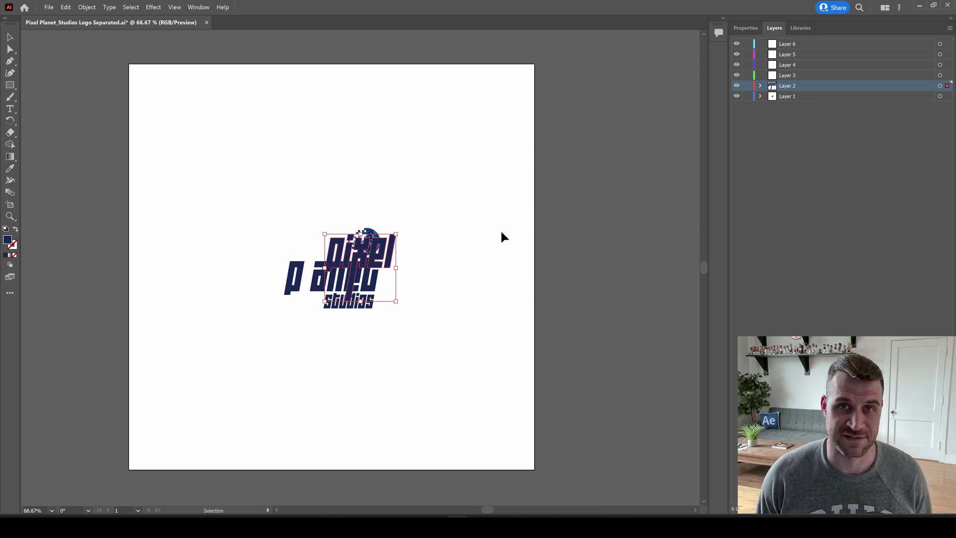
{"action": "key", "text": "ctrl+z"}
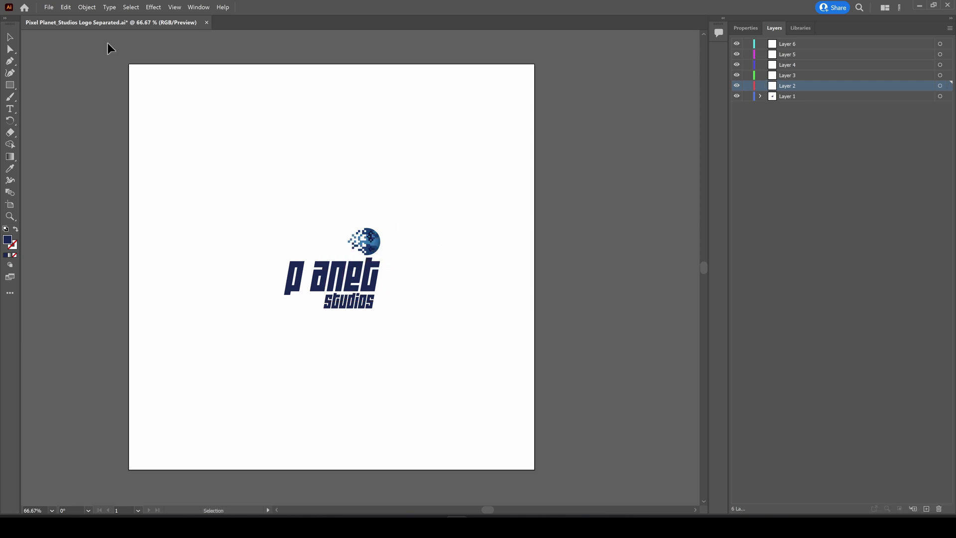
{"action": "left_click", "coordinate": [66, 7]}
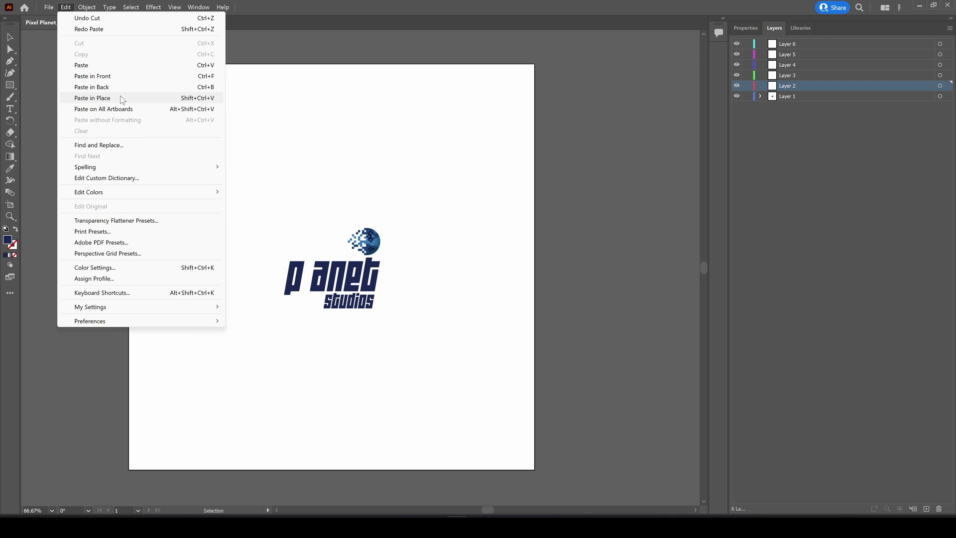
{"action": "left_click", "coordinate": [164, 153]}
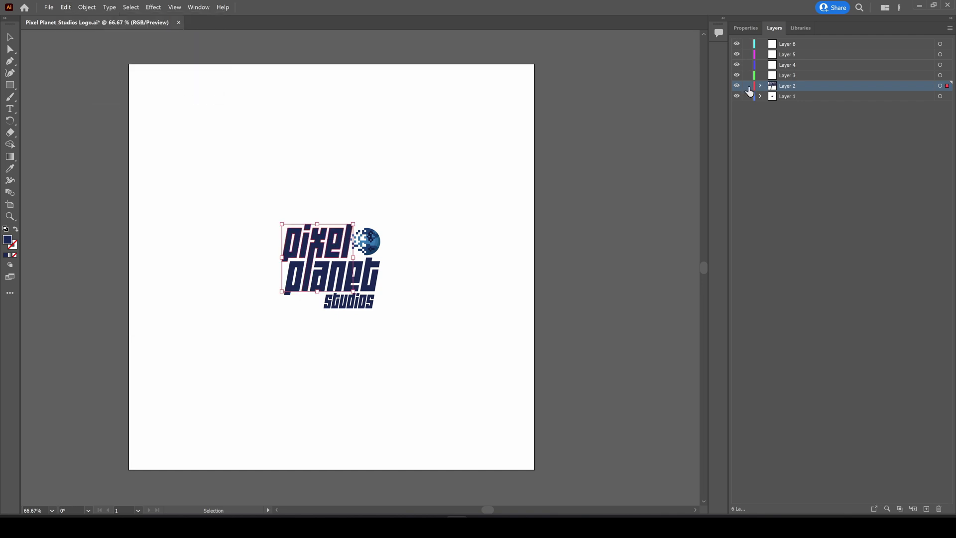
{"action": "left_click", "coordinate": [736, 87]}
Step: Cut the remaining "planet" letters from the Layer 1 group and paste them in place on Layer 3
{"action": "double_click", "coordinate": [343, 282]}
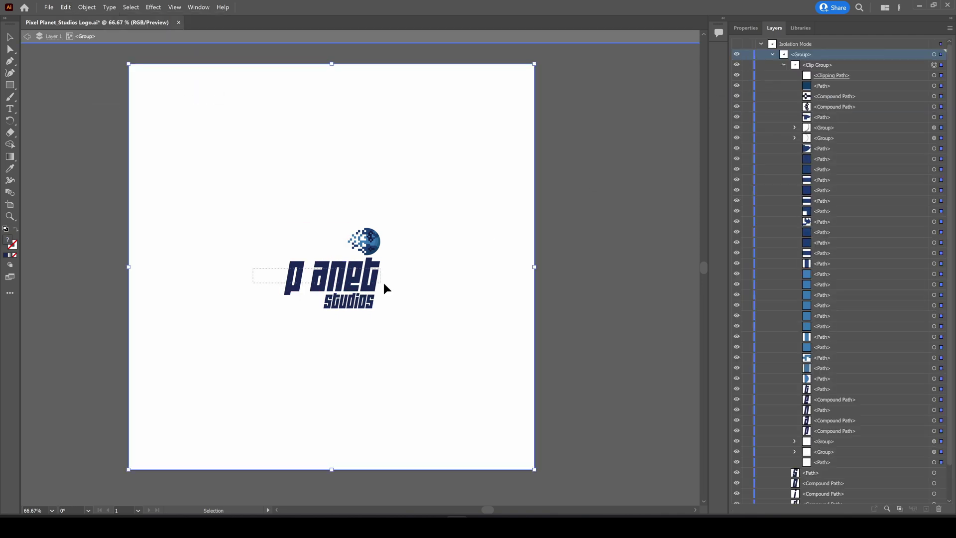
{"action": "left_click_drag", "start_coordinate": [274, 269], "coordinate": [398, 283]}
{"action": "key", "text": "ctrl+x"}
{"action": "double_click", "coordinate": [425, 222]}
{"action": "left_click", "coordinate": [785, 77]}
{"action": "key", "text": "ctrl+shift+v"}
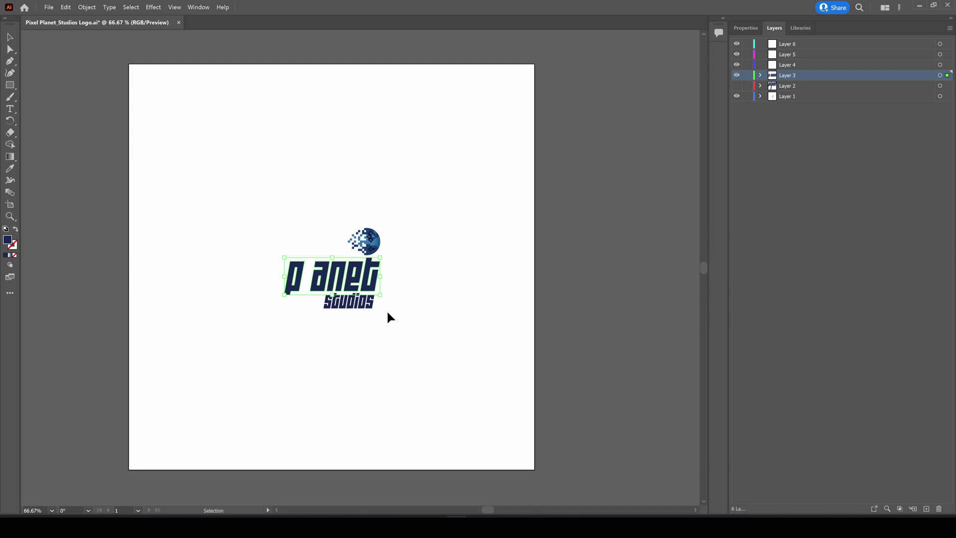
Step: Cut the "studios" lettering from the Layer 1 group and paste it in place on Layer 4
{"action": "double_click", "coordinate": [351, 301]}
{"action": "left_click_drag", "start_coordinate": [309, 304], "coordinate": [385, 320]}
{"action": "key", "text": "ctrl+x"}
{"action": "double_click", "coordinate": [438, 278]}
{"action": "left_click", "coordinate": [785, 65]}
{"action": "key", "text": "ctrl+shift+v"}
Step: Cut the pixelated planet icon from the Layer 1 group and paste it in place on Layer 5
{"action": "double_click", "coordinate": [370, 239]}
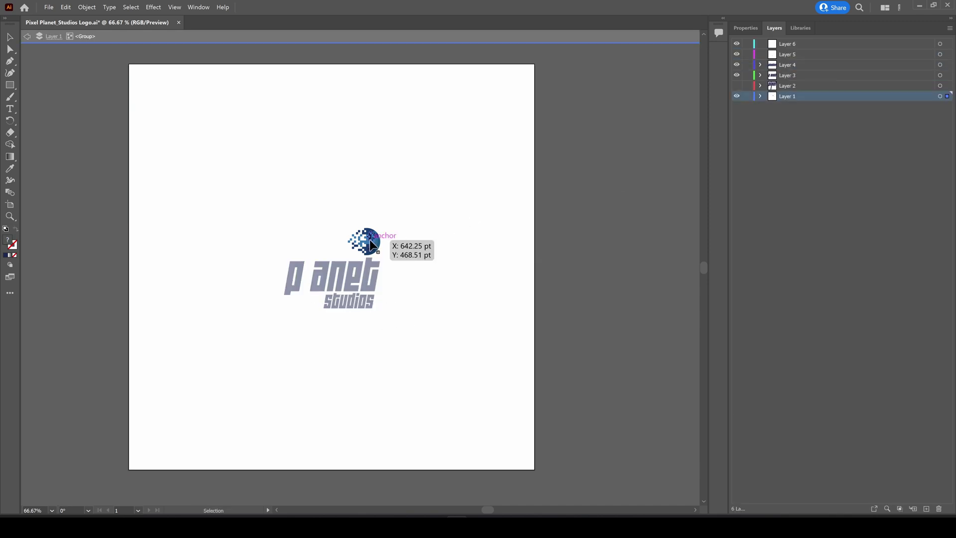
{"action": "left_click_drag", "start_coordinate": [326, 213], "coordinate": [377, 245]}
{"action": "double_click", "coordinate": [372, 237]}
{"action": "key", "text": "ctrl+x"}
{"action": "double_click", "coordinate": [563, 240]}
{"action": "left_click", "coordinate": [785, 55]}
{"action": "key", "text": "ctrl+shift+v"}
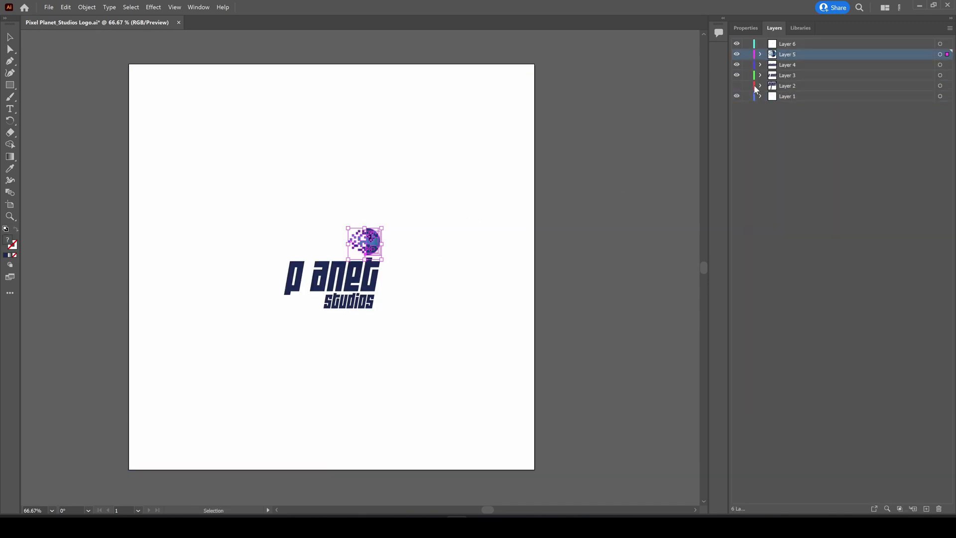
Step: Show Layer 2 again and delete the leftover Layer 6 and Layer 1
{"action": "left_click", "coordinate": [736, 86]}
{"action": "key", "text": "ctrl+shift+a"}
{"action": "left_click", "coordinate": [792, 44]}
{"action": "left_click", "coordinate": [787, 96], "text": "ctrl"}
{"action": "left_click", "coordinate": [939, 508]}
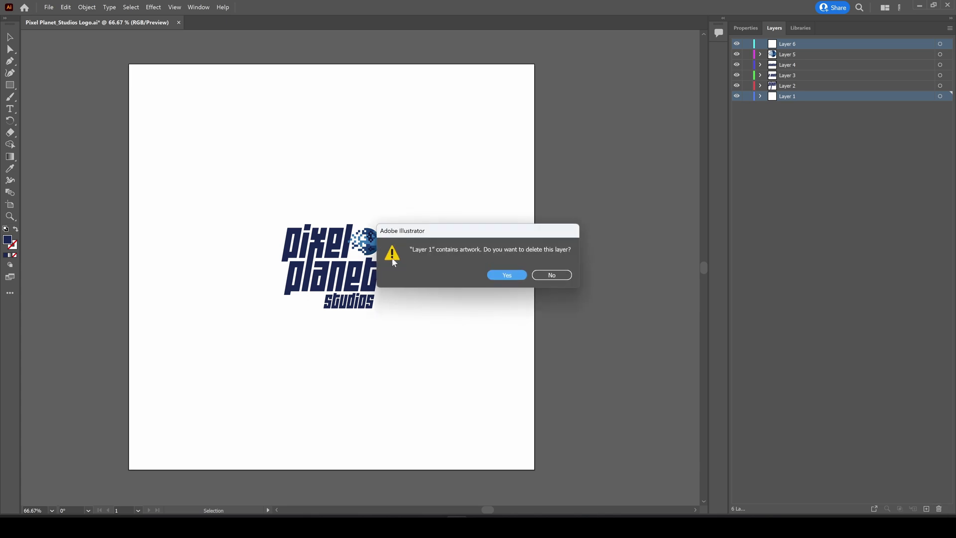
{"action": "left_click", "coordinate": [508, 274]}
Step: Rename Layer 2 as "pixel" and Layer 3 as "plant"
{"action": "double_click", "coordinate": [786, 75]}
{"action": "type", "text": "pixel"}
{"action": "key", "text": "Return"}
{"action": "double_click", "coordinate": [785, 65]}
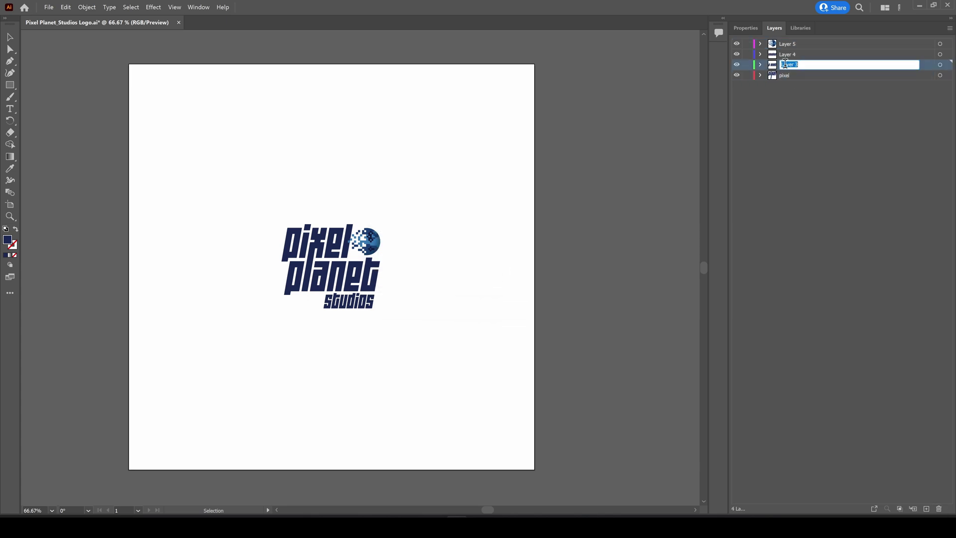
{"action": "type", "text": "plant"}
{"action": "key", "text": "Return"}
Step: Rename Layer 4 as "studios" and Layer 5 as "icon"
{"action": "double_click", "coordinate": [793, 55]}
{"action": "type", "text": "studios"}
{"action": "key", "text": "Return"}
{"action": "double_click", "coordinate": [790, 45]}
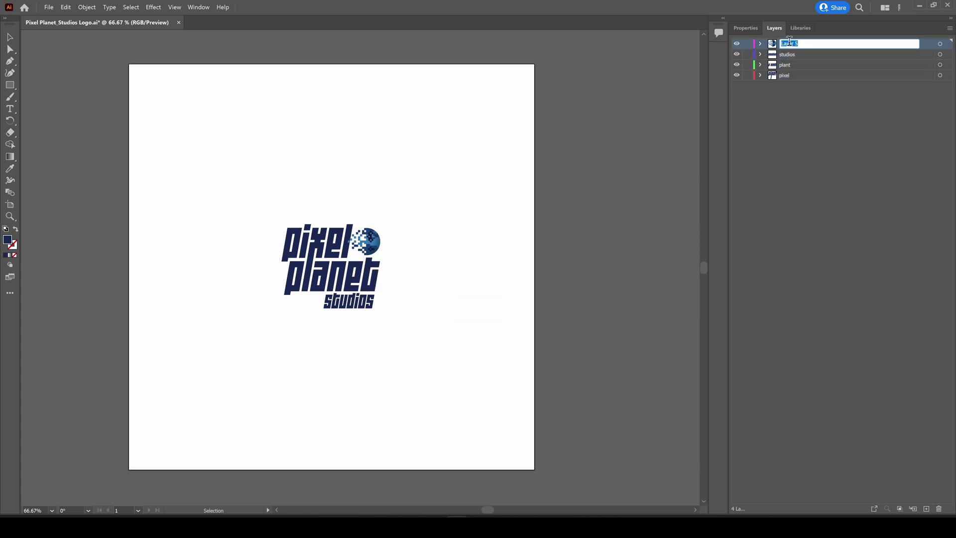
{"action": "type", "text": "icon"}
Step: Save the document as a new Illustrator file named "Pixel Planet_Studios Logo Separated" in the Materials folder
{"action": "left_click", "coordinate": [49, 7]}
{"action": "left_click", "coordinate": [60, 107]}
{"action": "key", "text": "End"}
{"action": "type", "text": "S"}
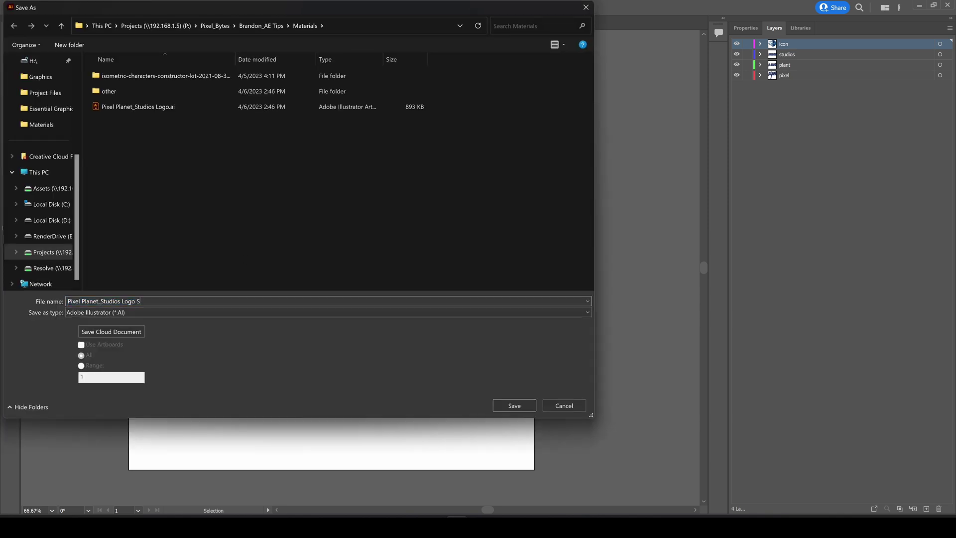
{"action": "key", "text": "Return"}
{"action": "left_click", "coordinate": [414, 402]}
Step: Switch to After Effects and import Pixel Planet_Studios Logo Separated.ai as a composition with separate layers
{"action": "key", "text": "alt+Tab"}
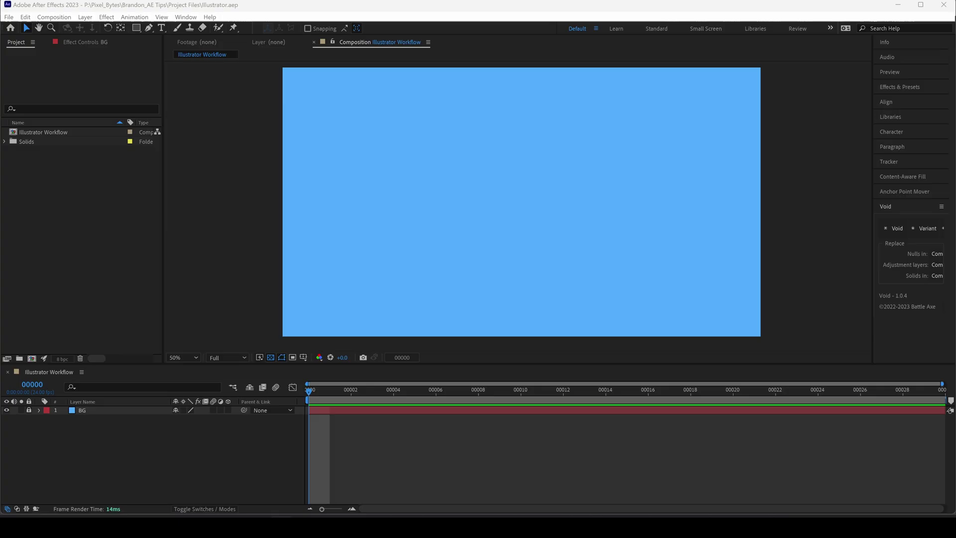
{"action": "double_click", "coordinate": [91, 241]}
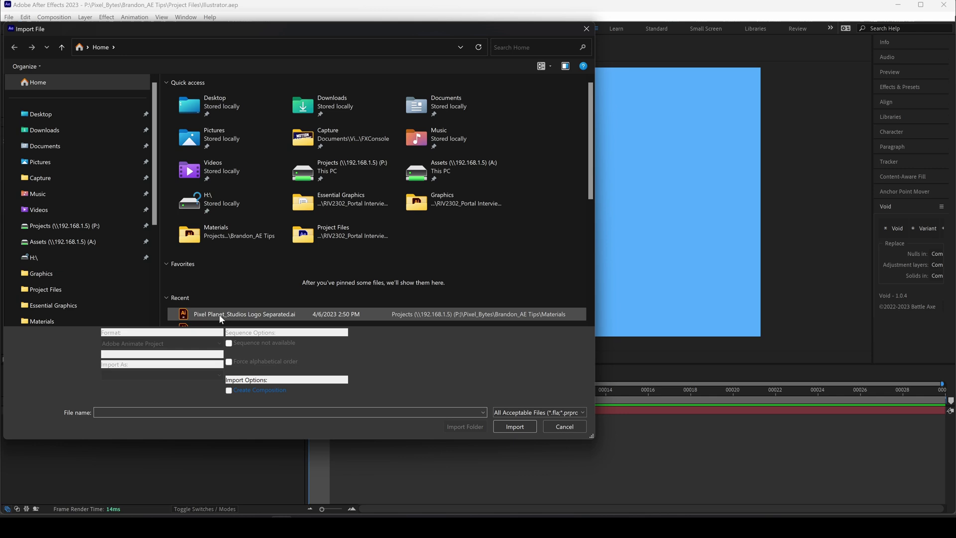
{"action": "double_click", "coordinate": [219, 315]}
{"action": "left_click", "coordinate": [515, 321]}
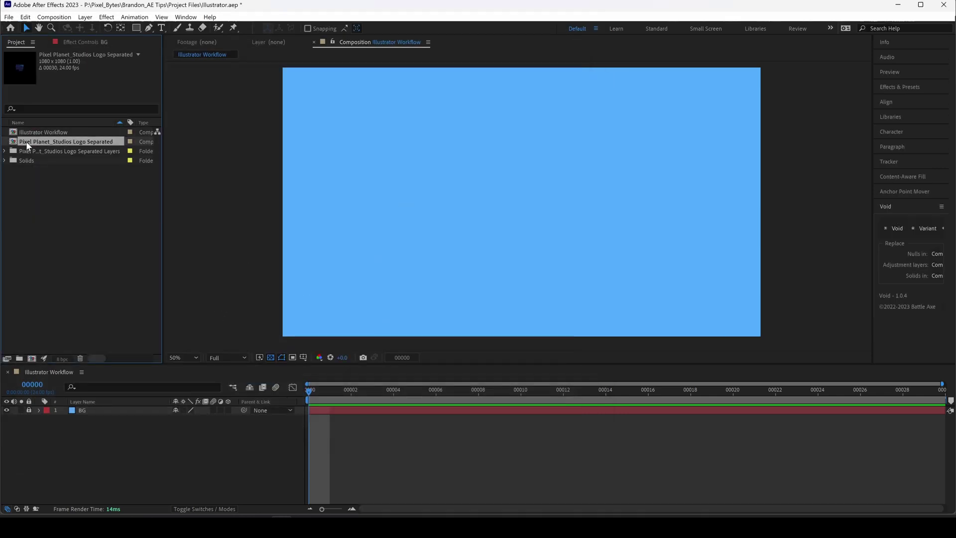
Step: Copy all four logo layers from the imported composition into the Illustrator Workflow composition
{"action": "double_click", "coordinate": [26, 141]}
{"action": "left_click", "coordinate": [86, 410]}
{"action": "left_click", "coordinate": [86, 435], "text": "shift"}
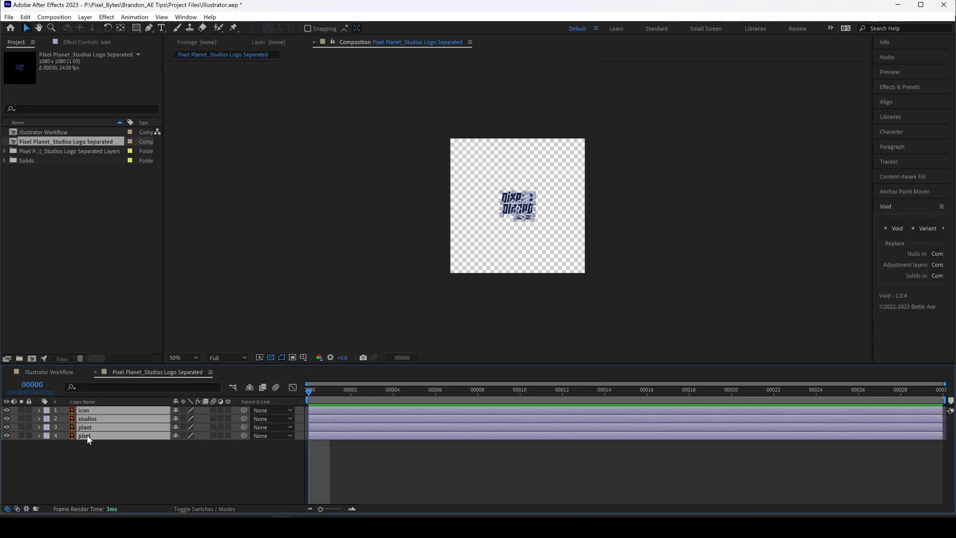
{"action": "left_click", "coordinate": [61, 372]}
{"action": "key", "text": "ctrl+v"}
Step: Parent the logo layers to a Void layer, use it to enlarge and centre the logo, and delete the Void
{"action": "left_click", "coordinate": [875, 228]}
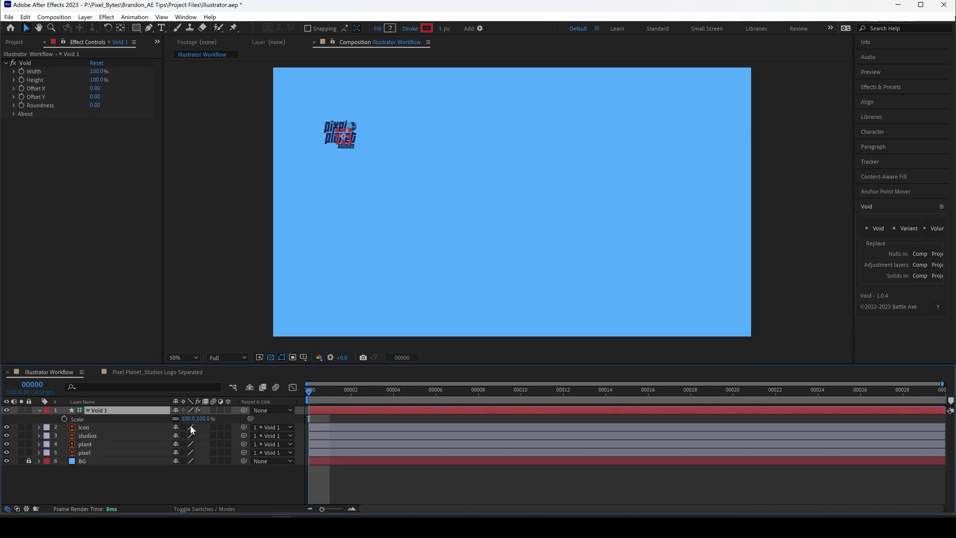
{"action": "left_click_drag", "start_coordinate": [188, 419], "coordinate": [526, 419]}
{"action": "left_click_drag", "start_coordinate": [348, 145], "coordinate": [516, 222]}
{"action": "key", "text": "Delete"}
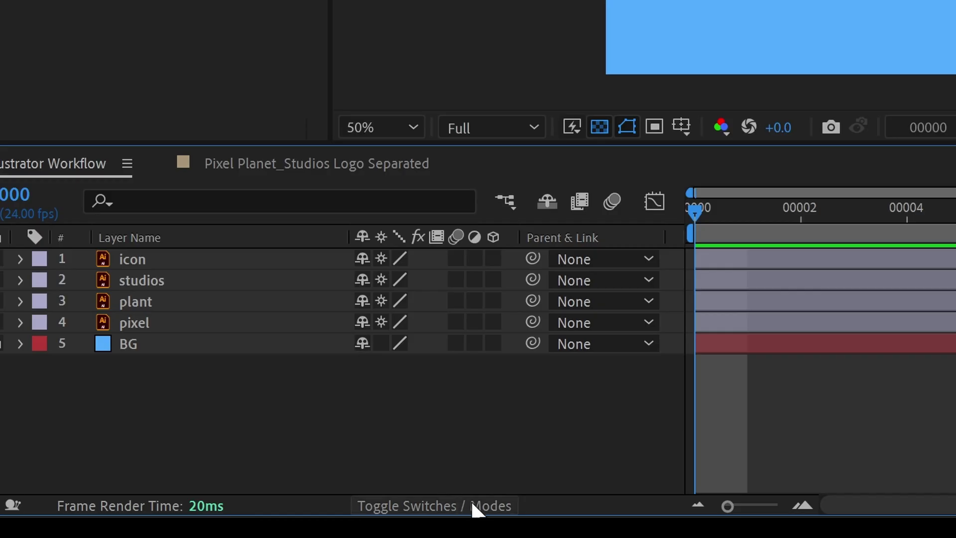
{"action": "left_click", "coordinate": [471, 500]}
{"action": "left_click", "coordinate": [467, 500]}
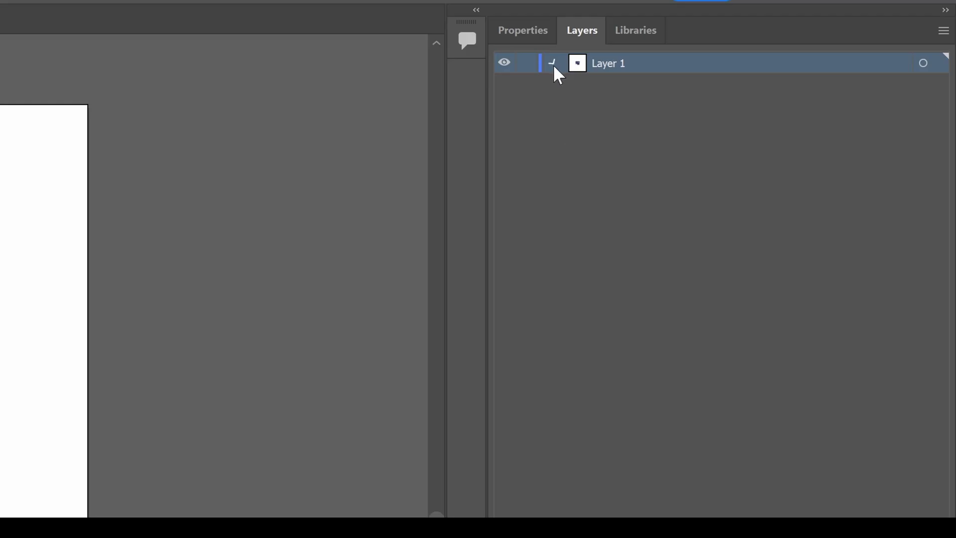
Step: In Illustrator, release the clip group inside Layer 1 to separate layers using the Sequence option
{"action": "left_click", "coordinate": [759, 44]}
{"action": "left_click", "coordinate": [681, 106]}
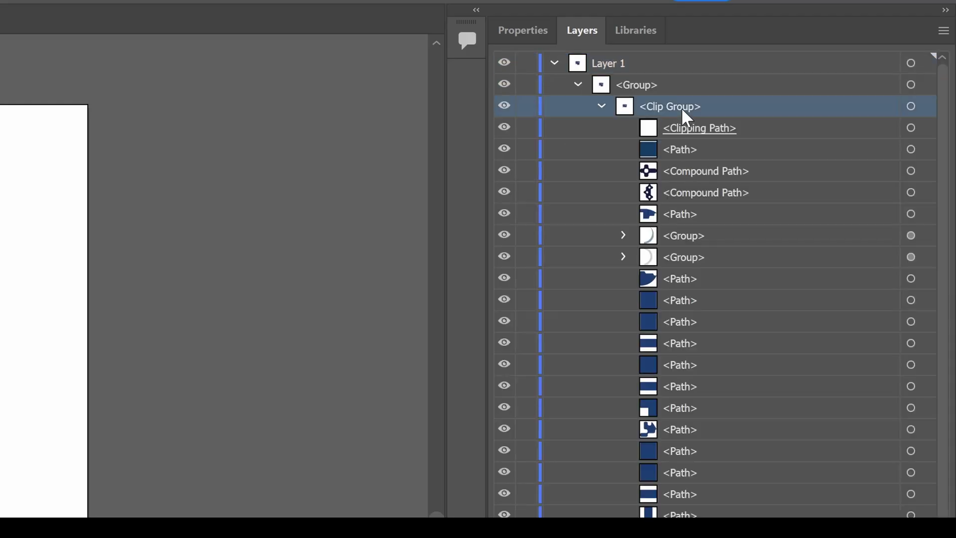
{"action": "left_click", "coordinate": [943, 32]}
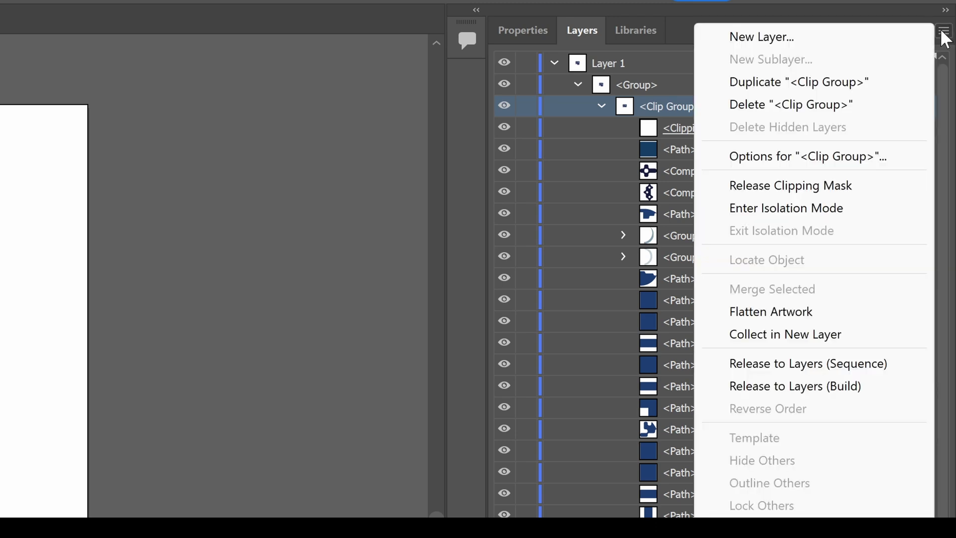
{"action": "left_click", "coordinate": [788, 365]}
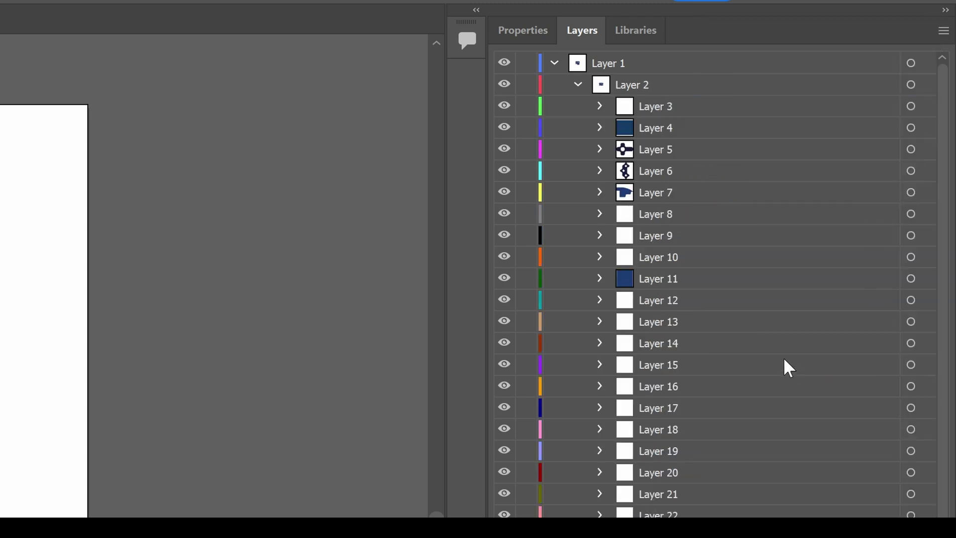
Step: Select Layer 3 through Layer 46 inside Layer 2 and move them out to the top level of the layer list
{"action": "scroll", "coordinate": [683, 408], "scroll_direction": "down", "scroll_amount": 5}
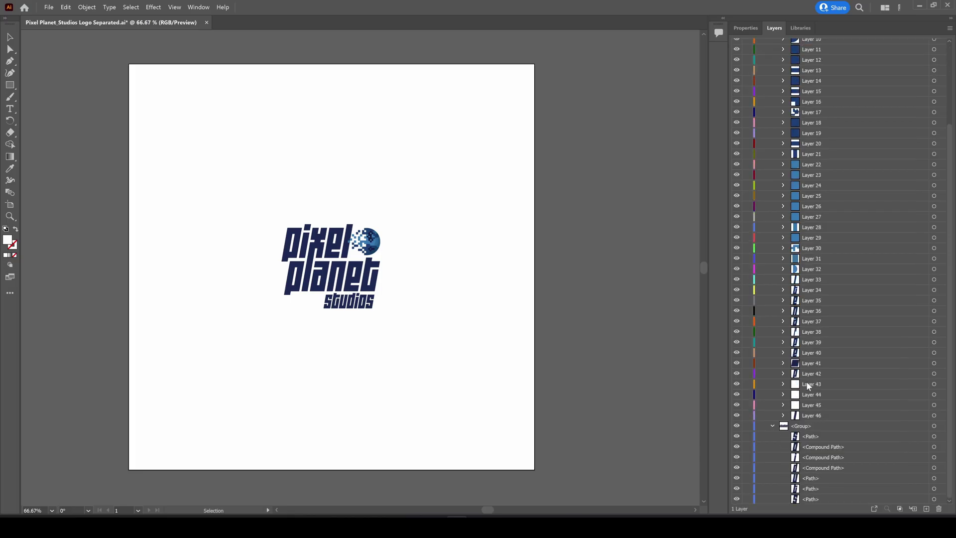
{"action": "left_click", "coordinate": [808, 417], "text": "shift"}
{"action": "scroll", "coordinate": [812, 400], "scroll_direction": "up", "scroll_amount": 5}
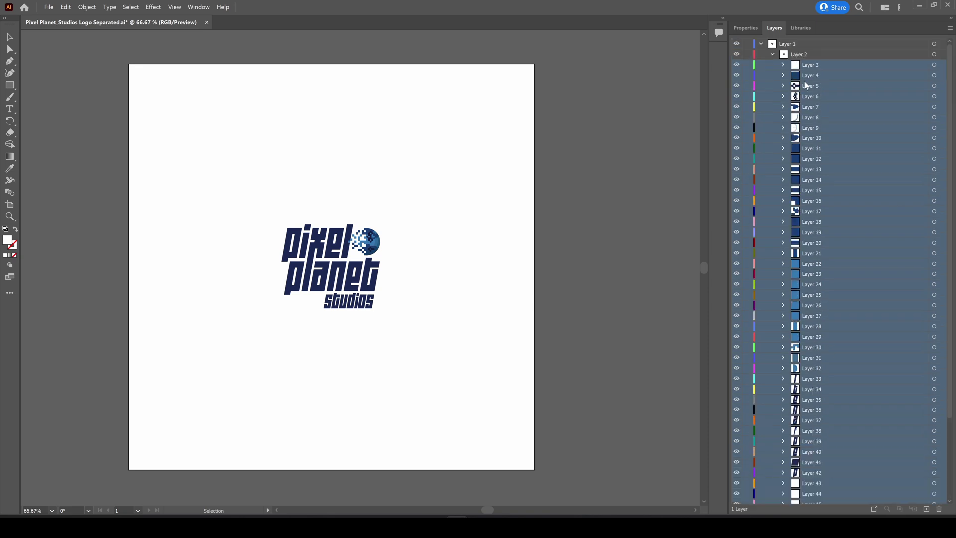
{"action": "left_click_drag", "start_coordinate": [811, 80], "coordinate": [802, 38]}
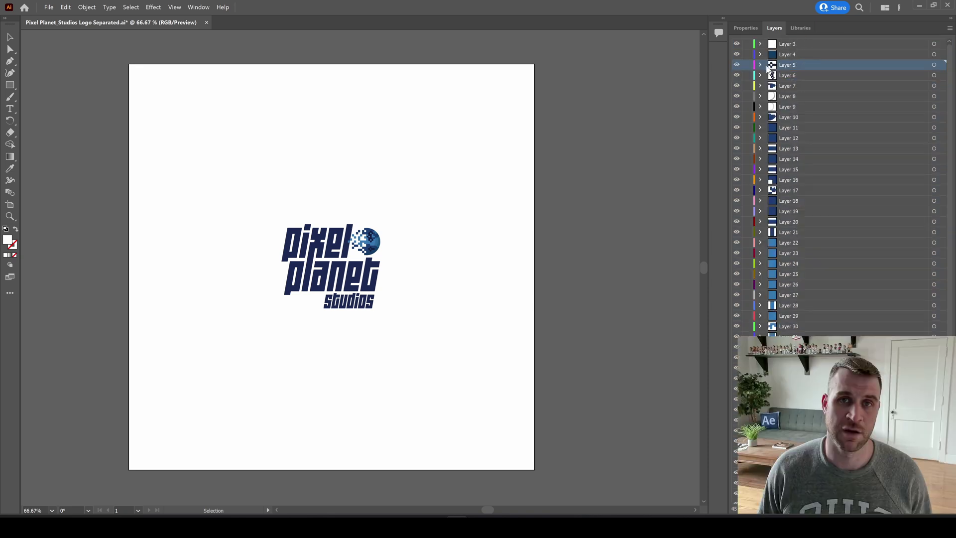
Step: Release the remaining "studios" letter group to layers using the Sequence option and move the resulting layers to the top level
{"action": "scroll", "coordinate": [770, 70], "scroll_direction": "down", "scroll_amount": 3}
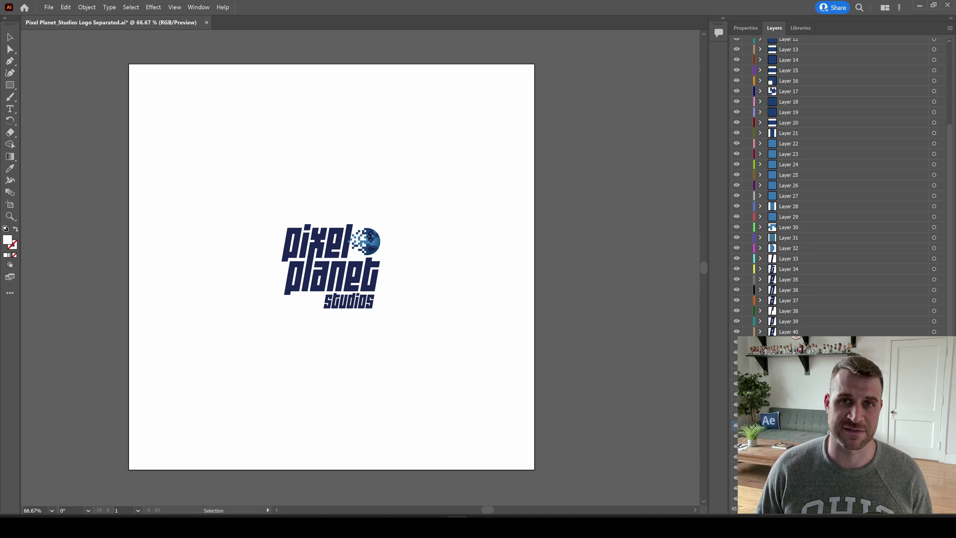
{"action": "left_click", "coordinate": [949, 27]}
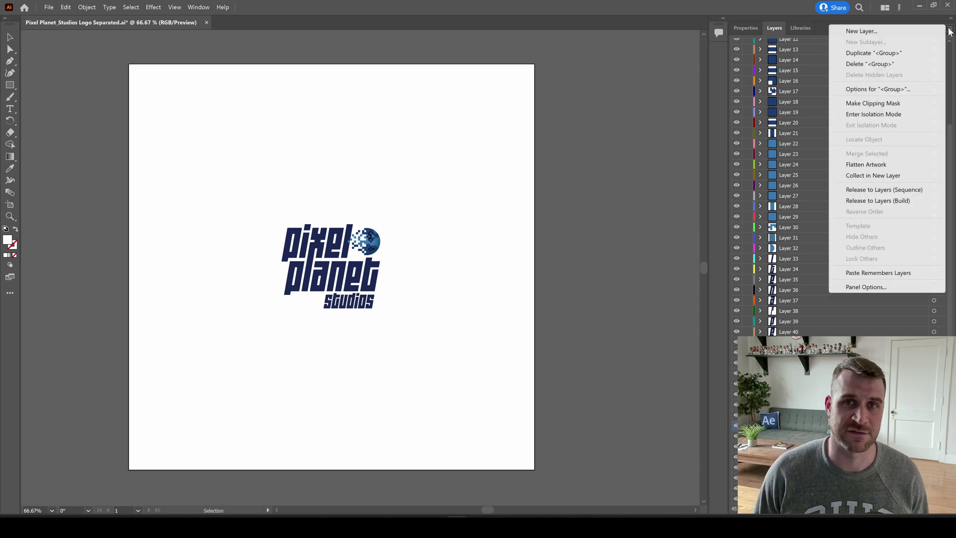
{"action": "left_click", "coordinate": [892, 191]}
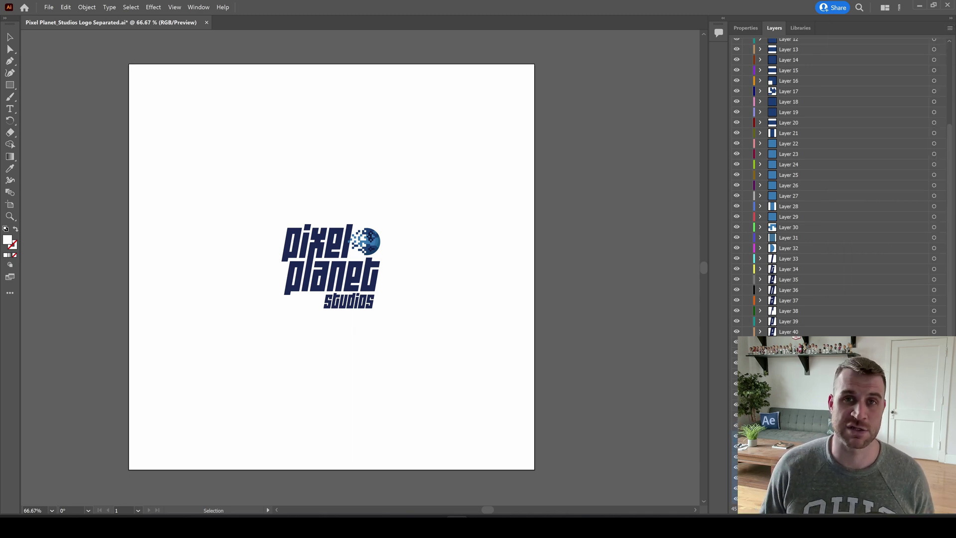
{"action": "left_click_drag", "start_coordinate": [794, 438], "coordinate": [797, 38]}
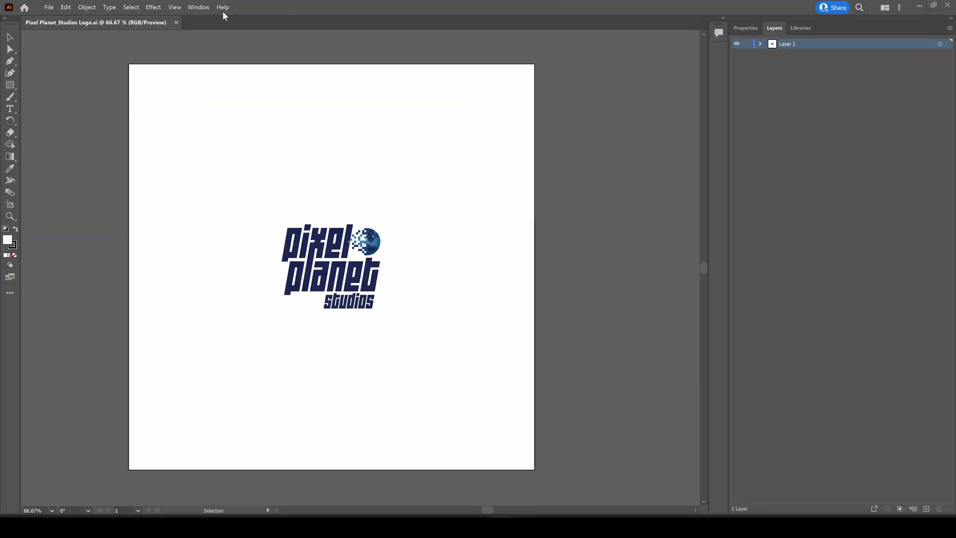
Step: Open the Overlord extension and push all artwork of Pixel Planet_Studios Logo.ai to the Illustrator Workflow composition in After Effects
{"action": "left_click", "coordinate": [198, 7]}
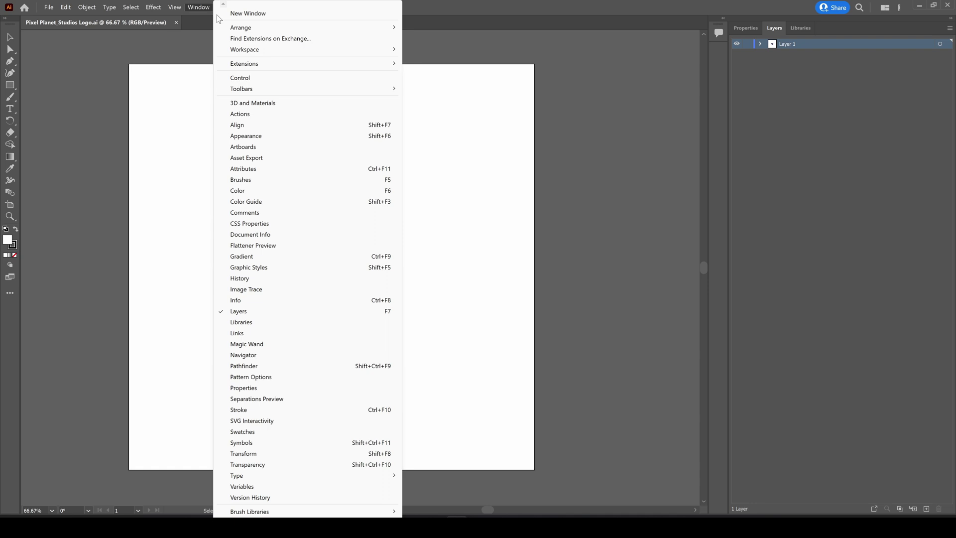
{"action": "mouse_move", "coordinate": [331, 64]}
{"action": "left_click", "coordinate": [429, 75]}
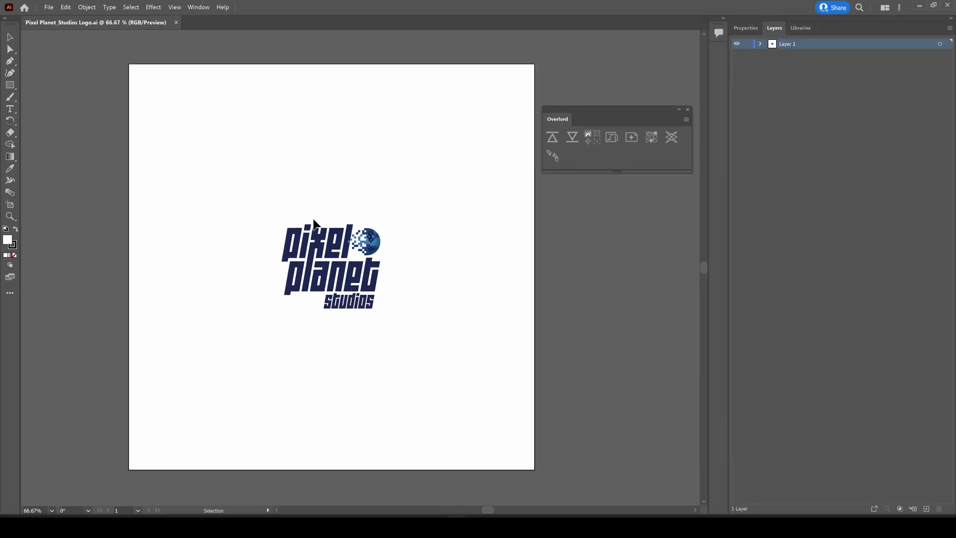
{"action": "key", "text": "ctrl+a"}
{"action": "left_click", "coordinate": [552, 140]}
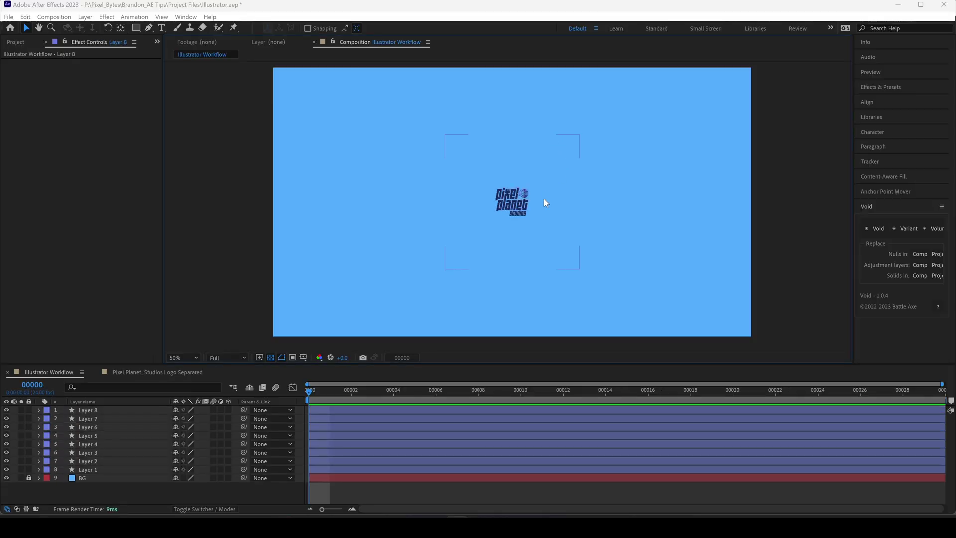
Step: Examine the pushed shape layers from Layer 8 down to Layer 2 to see which part of the logo each contains
{"action": "left_click", "coordinate": [95, 409]}
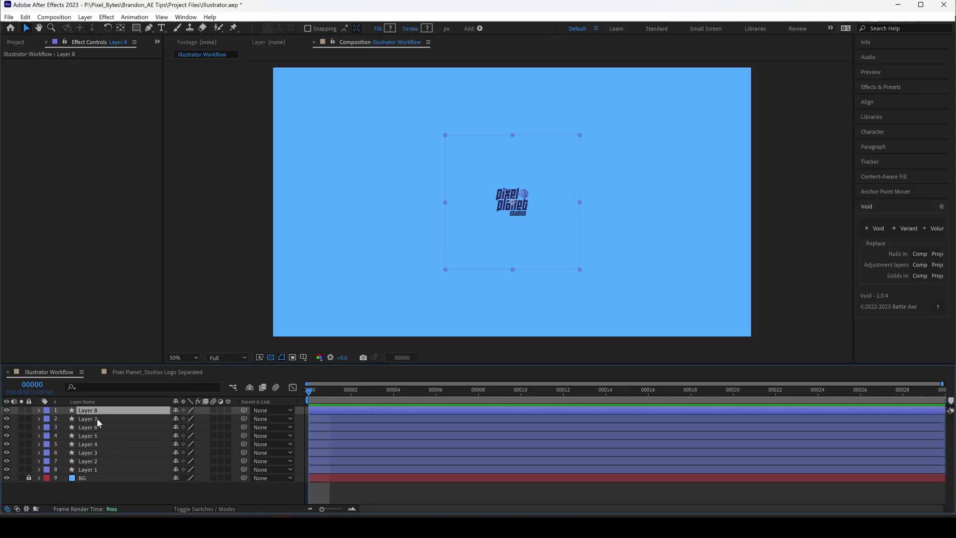
{"action": "left_click", "coordinate": [97, 417]}
{"action": "key", "text": "period"}
{"action": "key", "text": "period"}
{"action": "key", "text": "period"}
{"action": "key", "text": "period"}
{"action": "left_click", "coordinate": [101, 427]}
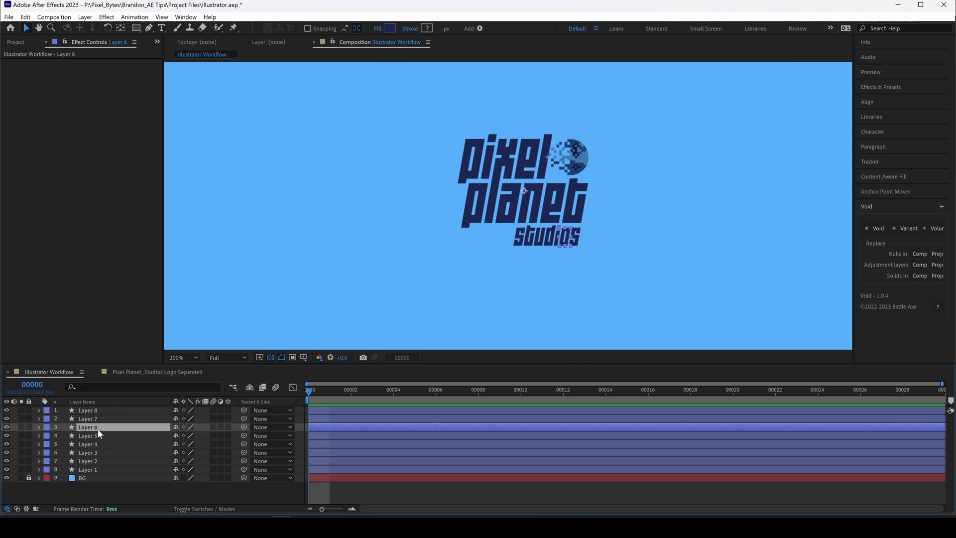
{"action": "left_click", "coordinate": [98, 439]}
{"action": "left_click", "coordinate": [97, 444]}
{"action": "left_click", "coordinate": [97, 453]}
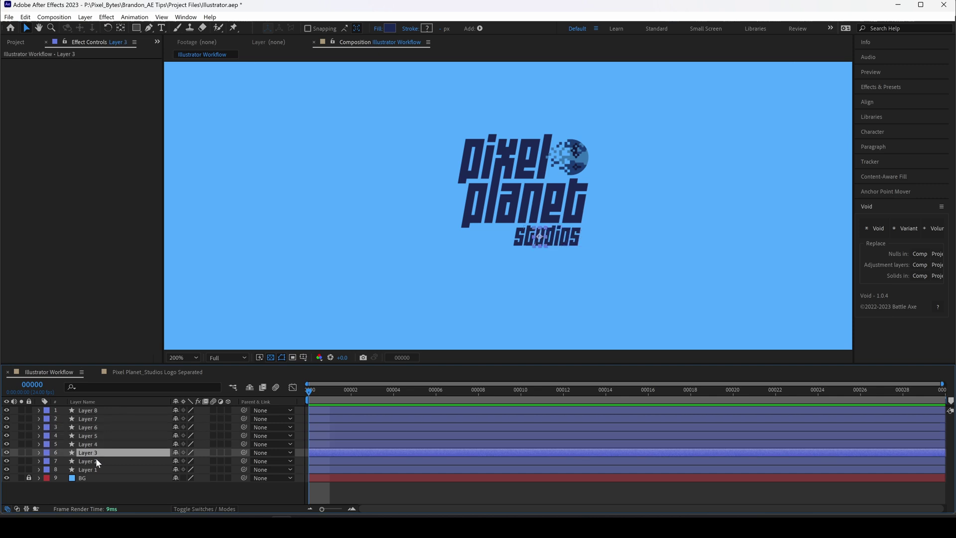
{"action": "left_click", "coordinate": [97, 462]}
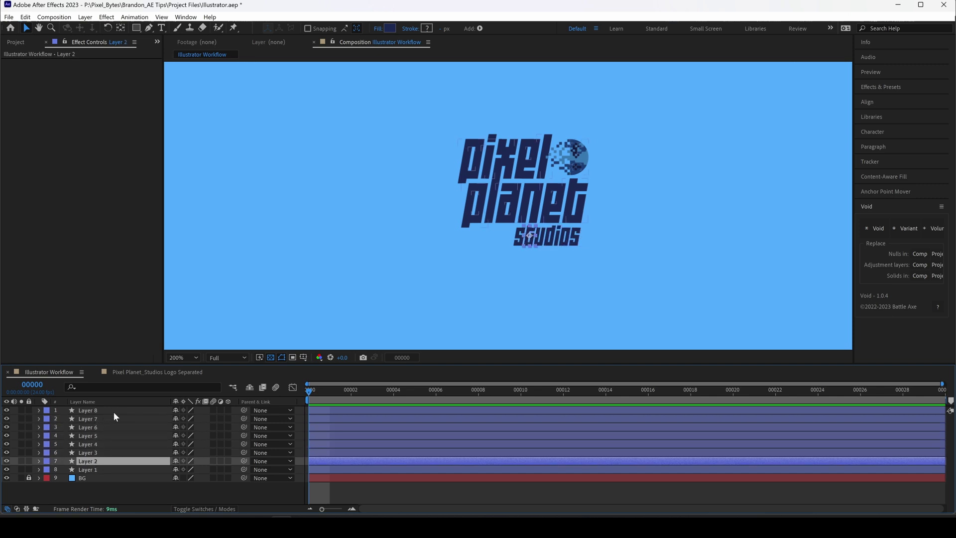
Step: Back in Illustrator, isolate the logo's clip group, select the letters "pixe" and the "l" of "planet", and push them to After Effects with Overlord
{"action": "left_click", "coordinate": [457, 525]}
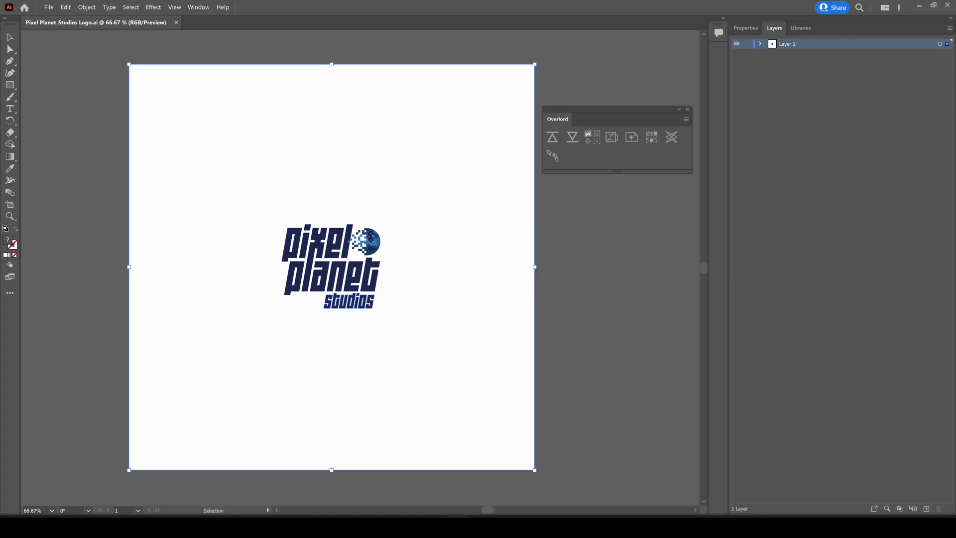
{"action": "double_click", "coordinate": [342, 247]}
{"action": "double_click", "coordinate": [338, 251]}
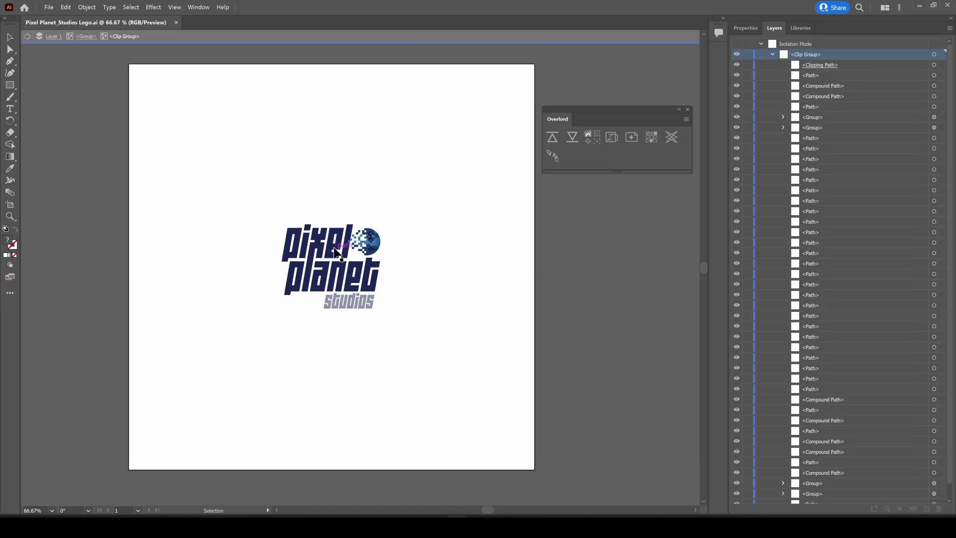
{"action": "left_click", "coordinate": [336, 251]}
{"action": "left_click_drag", "start_coordinate": [314, 247], "coordinate": [342, 259]}
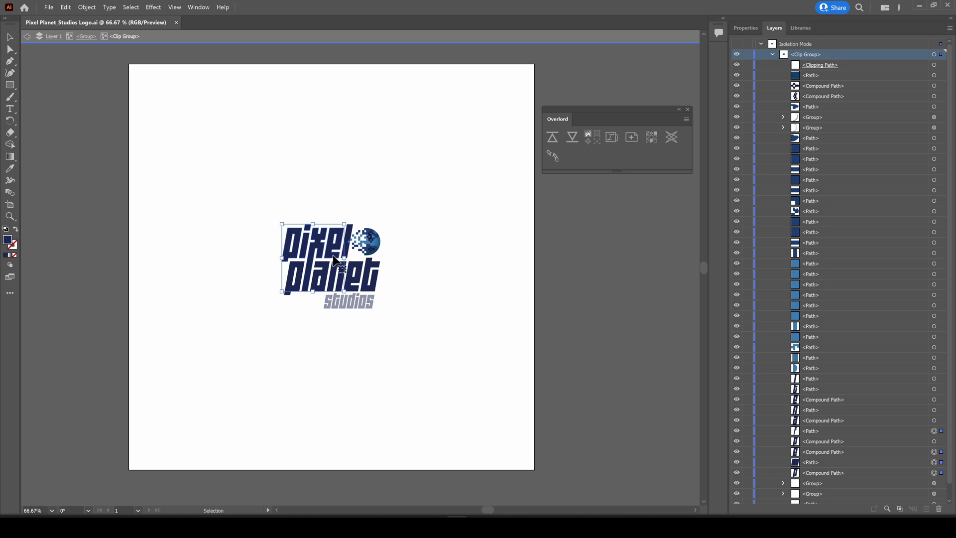
{"action": "left_click", "coordinate": [552, 138]}
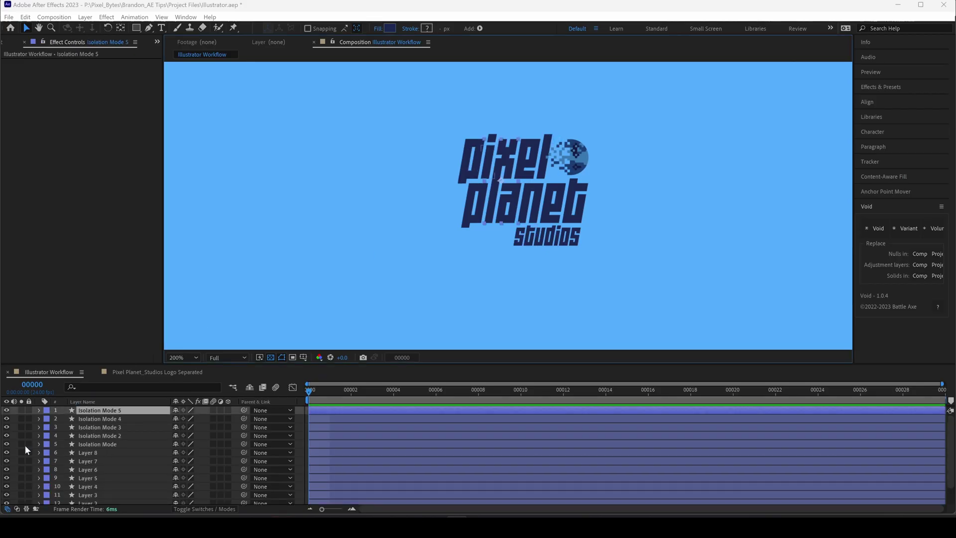
Step: Solo the five Isolation Mode layers to check their letters, turn solo off, and inspect the logo up close
{"action": "left_click_drag", "start_coordinate": [21, 443], "coordinate": [22, 411]}
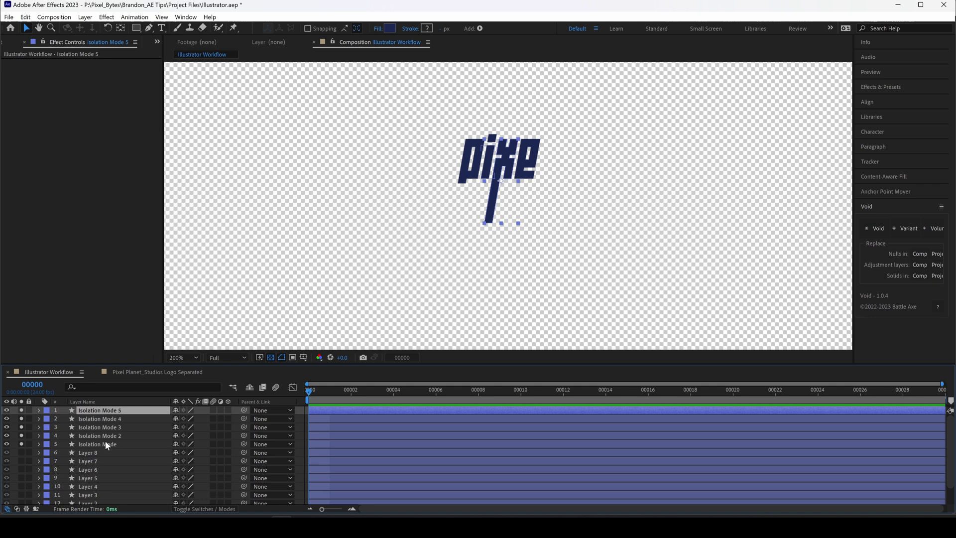
{"action": "left_click_drag", "start_coordinate": [22, 443], "coordinate": [21, 410]}
{"action": "key", "text": "period"}
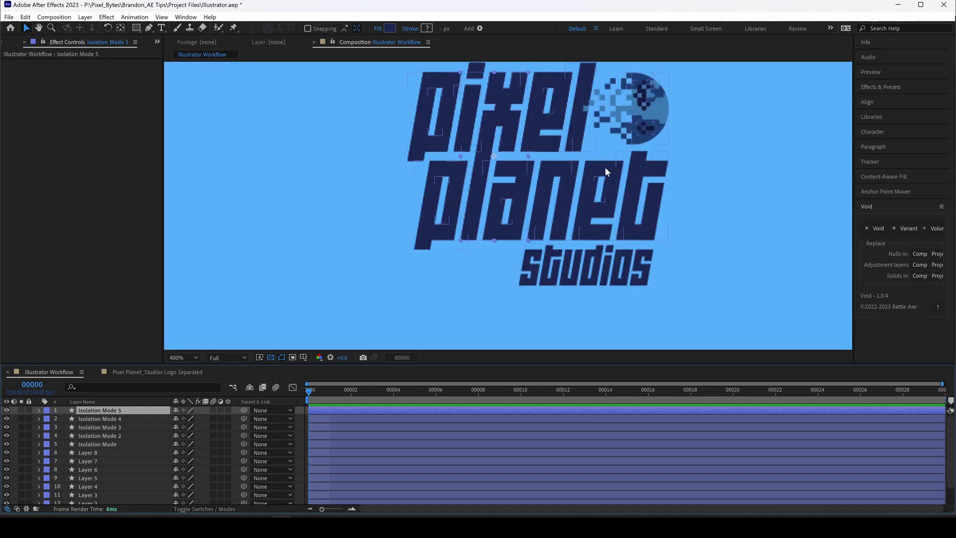
{"action": "left_click_drag", "start_coordinate": [683, 142], "coordinate": [529, 320]}
{"action": "scroll", "coordinate": [656, 237], "scroll_direction": "down", "scroll_amount": 1}
Step: Bring up the list of the project's compositions and folders
{"action": "left_click", "coordinate": [7, 42]}
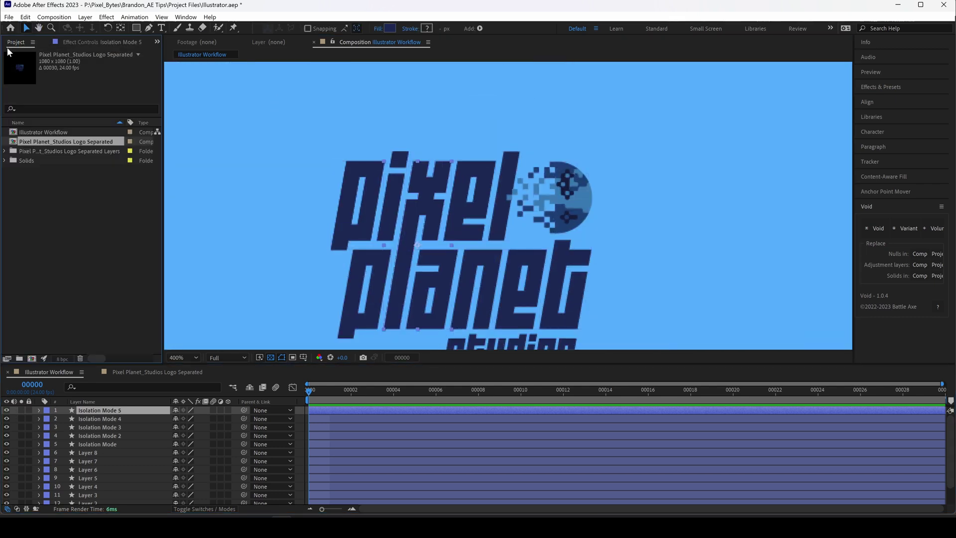